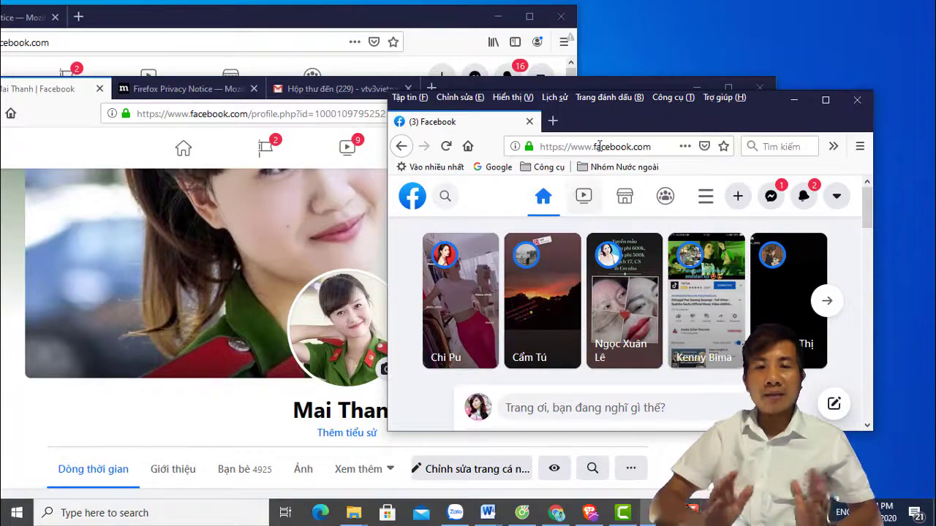
# Close the small Facebook window and the profile page window, confirming 'Đóng thẻ' for all its tabs.
pyautogui.click(671, 97)
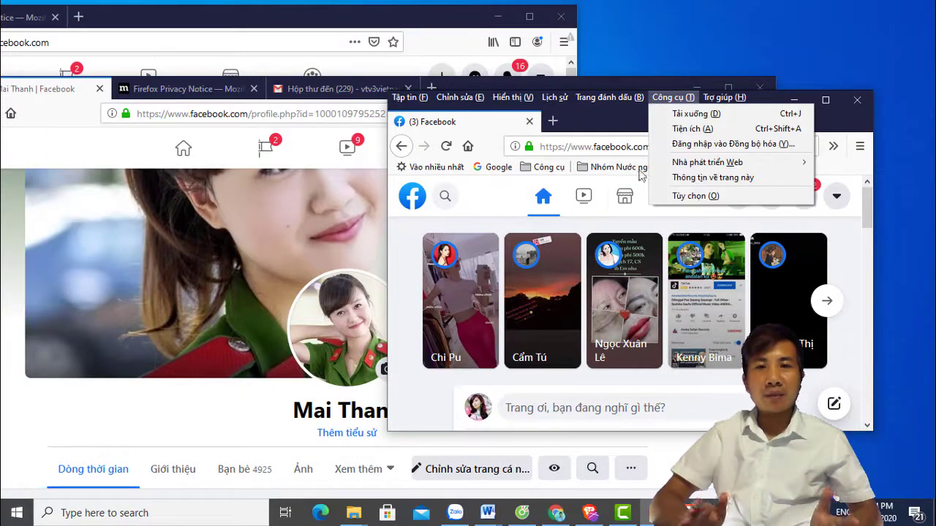
pyautogui.click(857, 99)
pyautogui.click(857, 99)
pyautogui.moveTo(575, 95); pyautogui.dragTo(658, 62)
pyautogui.click(848, 63)
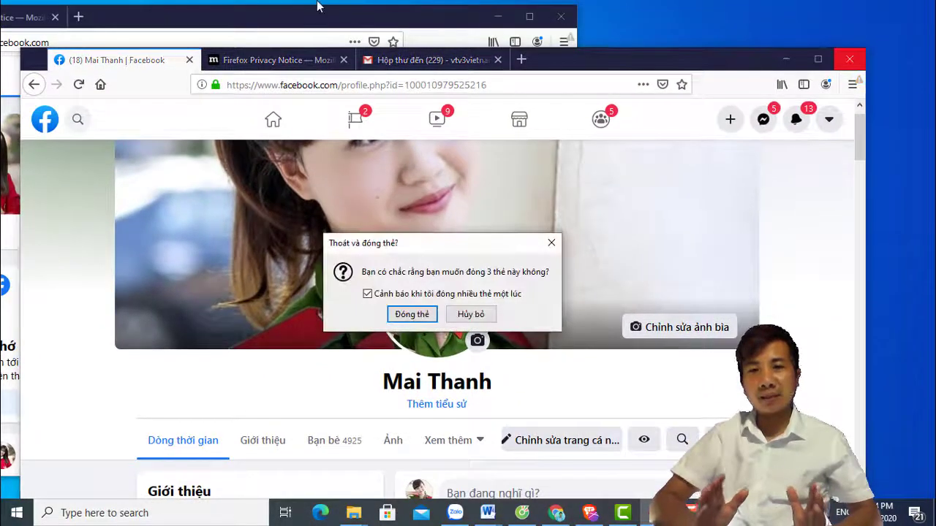
pyautogui.click(416, 316)
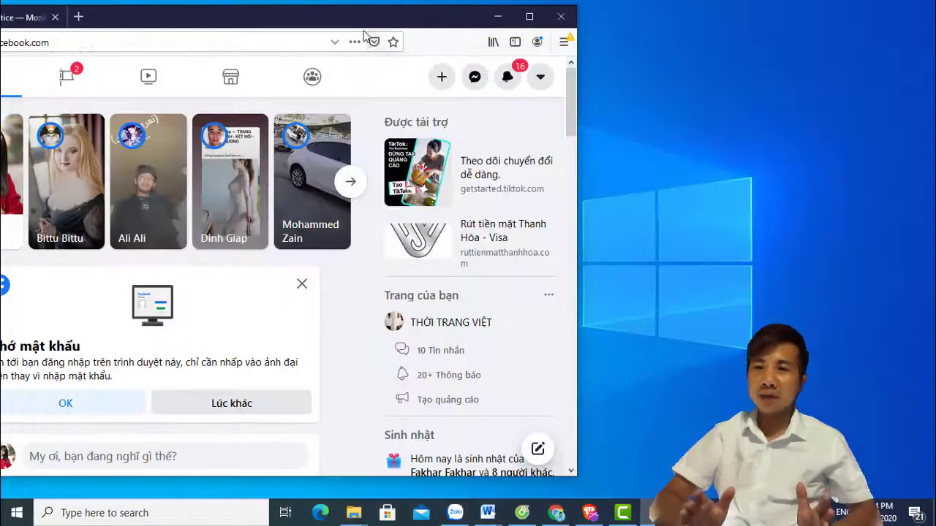
# Close the last remaining Facebook window and confirm closing its tabs.
pyautogui.moveTo(372, 17); pyautogui.dragTo(677, 15)
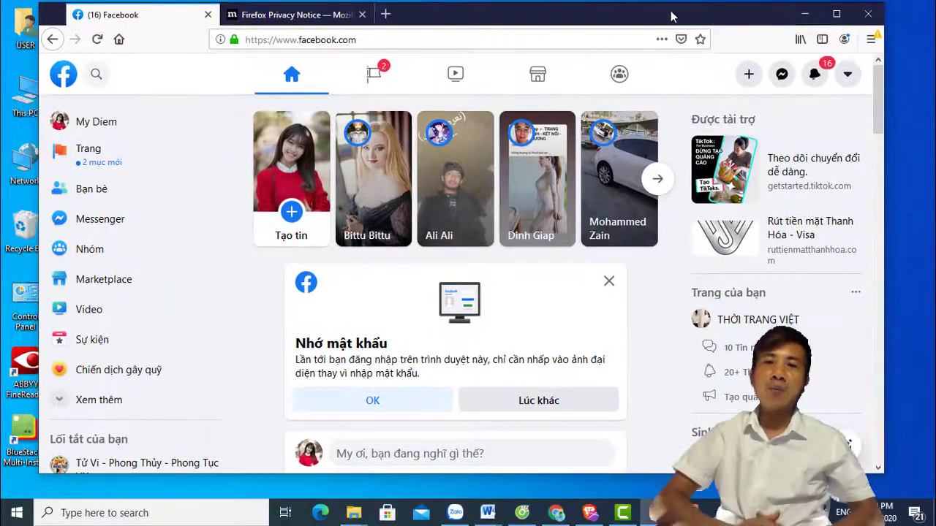
pyautogui.click(868, 14)
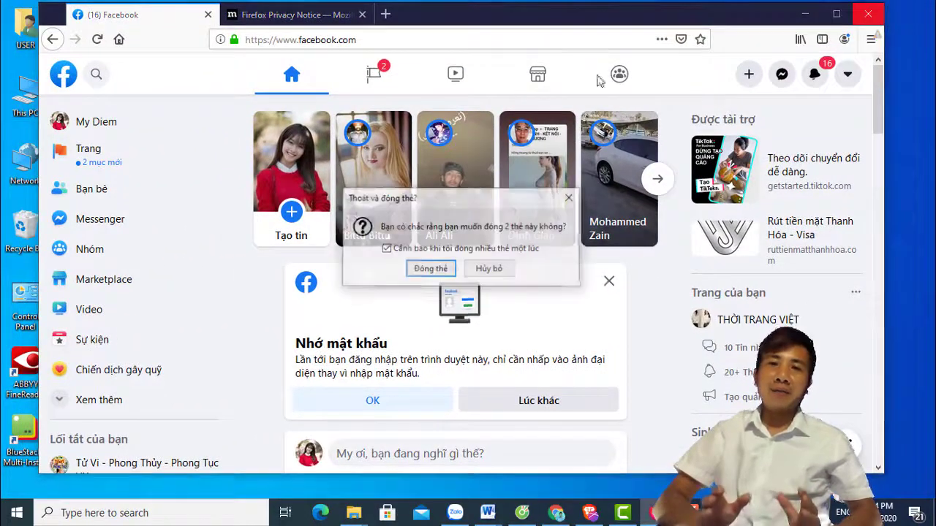
pyautogui.click(431, 268)
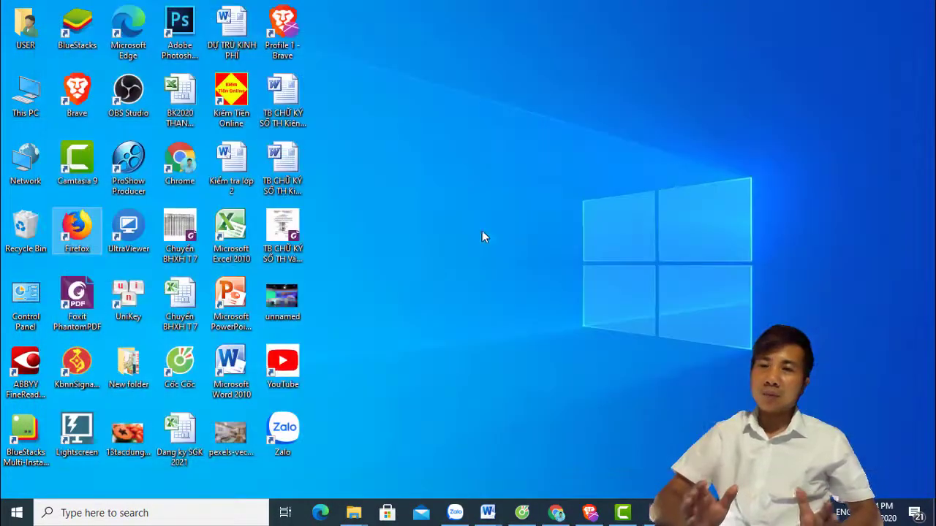
pyautogui.doubleClick(75, 232)
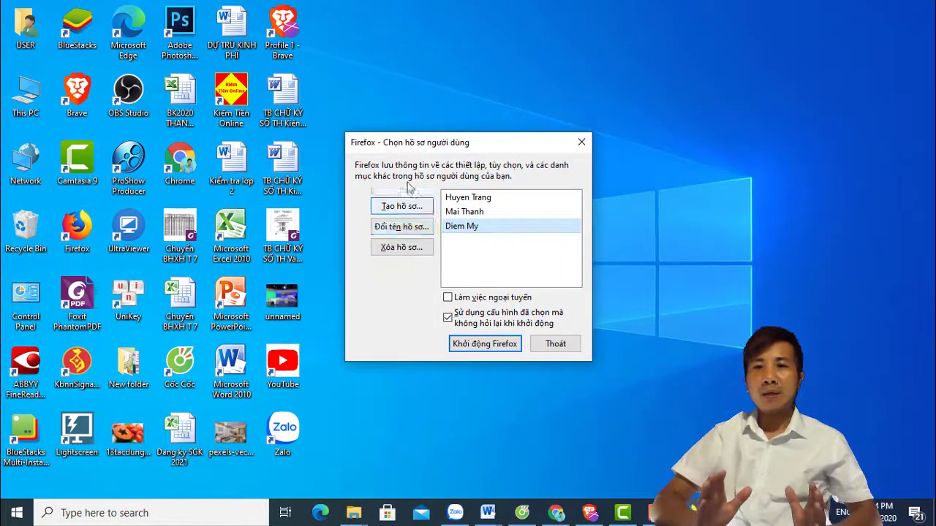
pyautogui.click(470, 201)
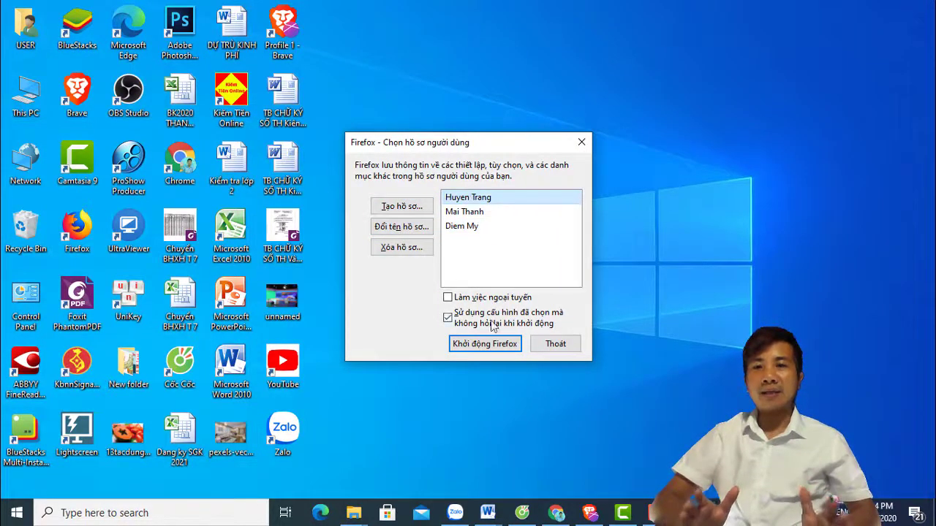
pyautogui.click(487, 349)
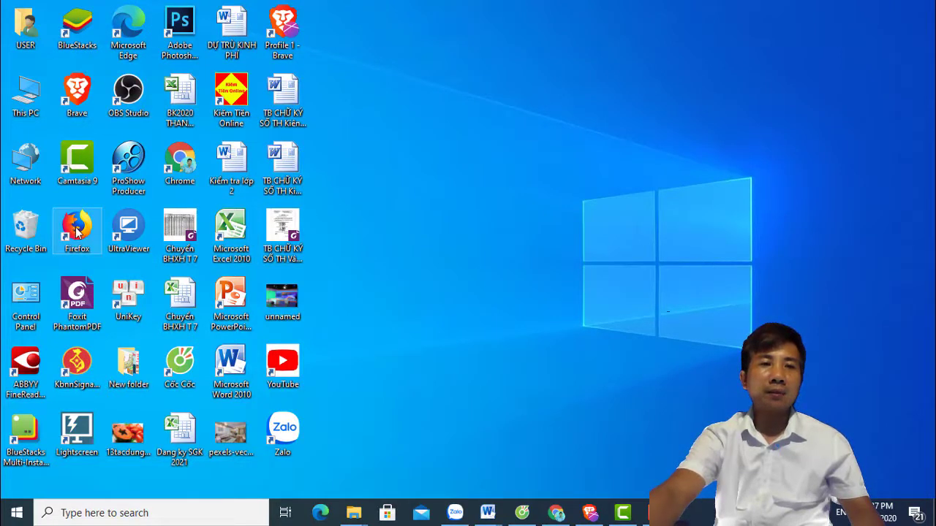
# Append -p -no-remote to the Firefox shortcut's Target and apply it with administrator permission.
pyautogui.rightClick(77, 232)
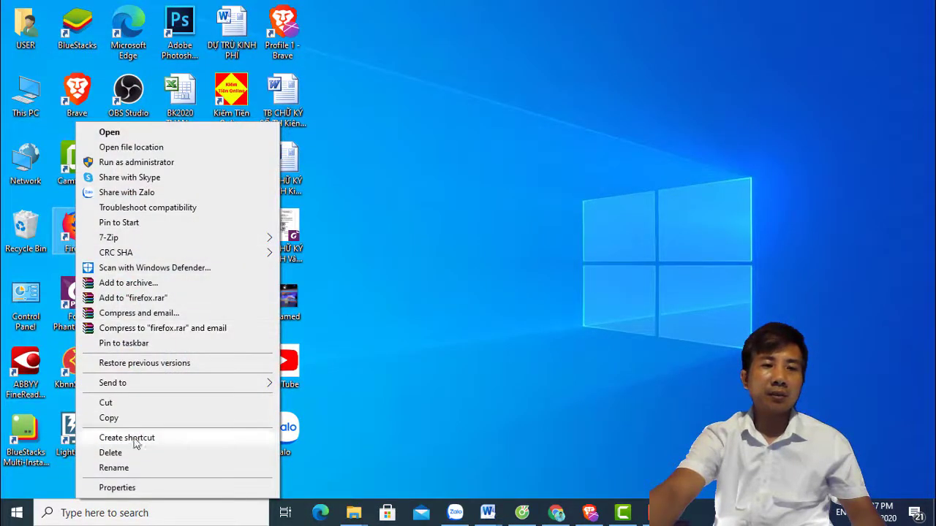
pyautogui.click(128, 490)
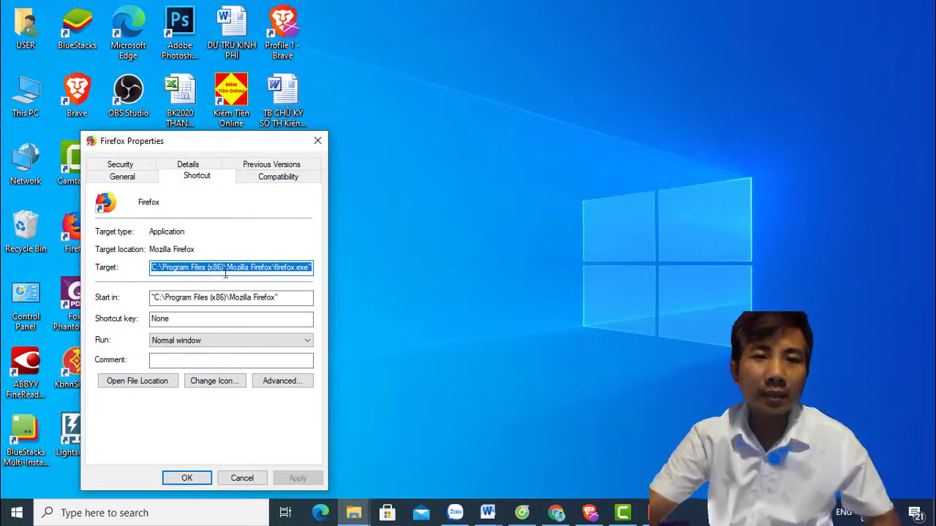
pyautogui.click(311, 268)
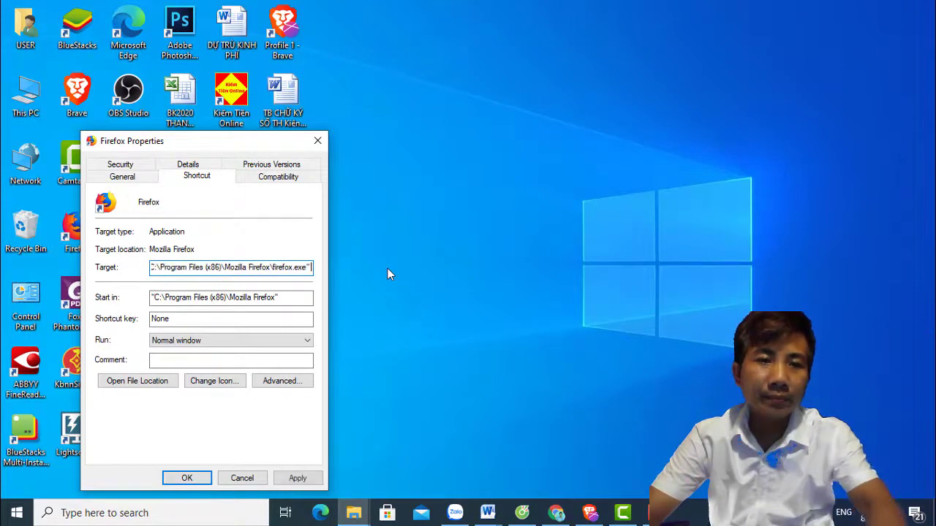
pyautogui.write('-p -no-remote')
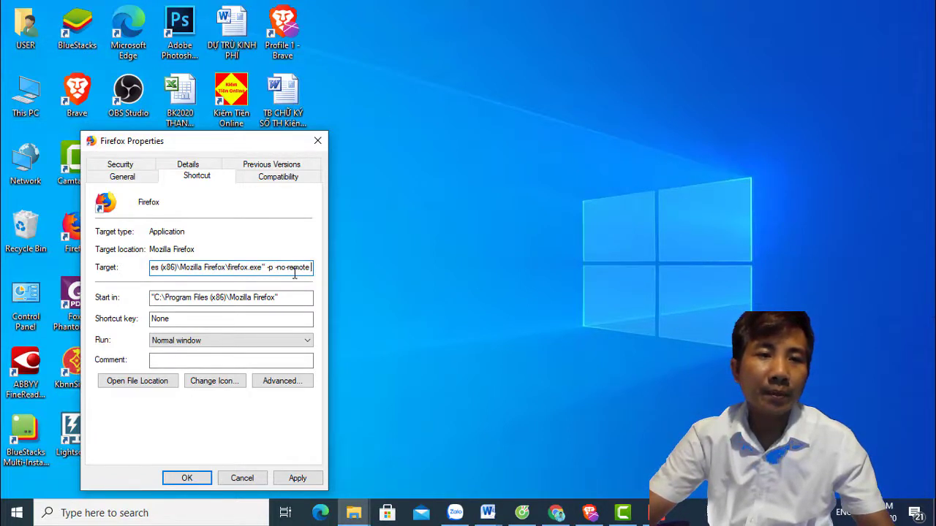
pyautogui.click(309, 485)
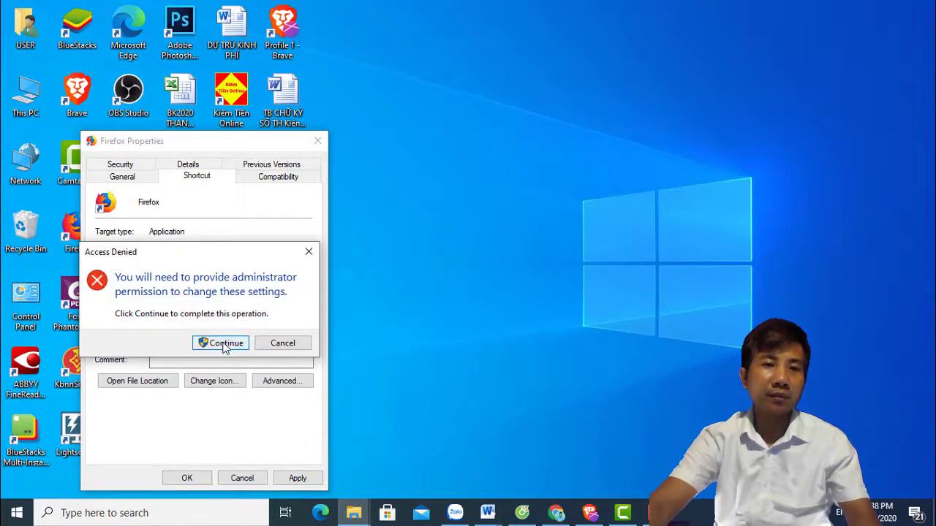
pyautogui.click(223, 344)
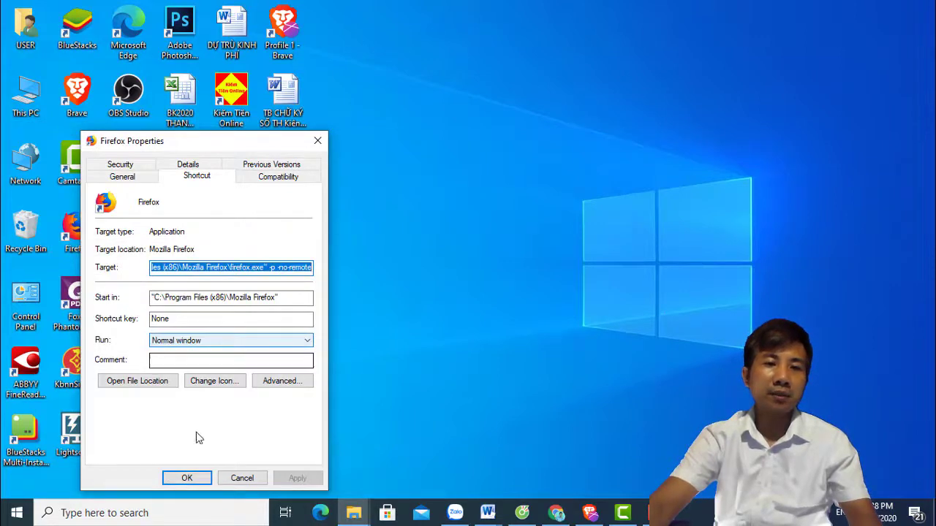
pyautogui.click(188, 479)
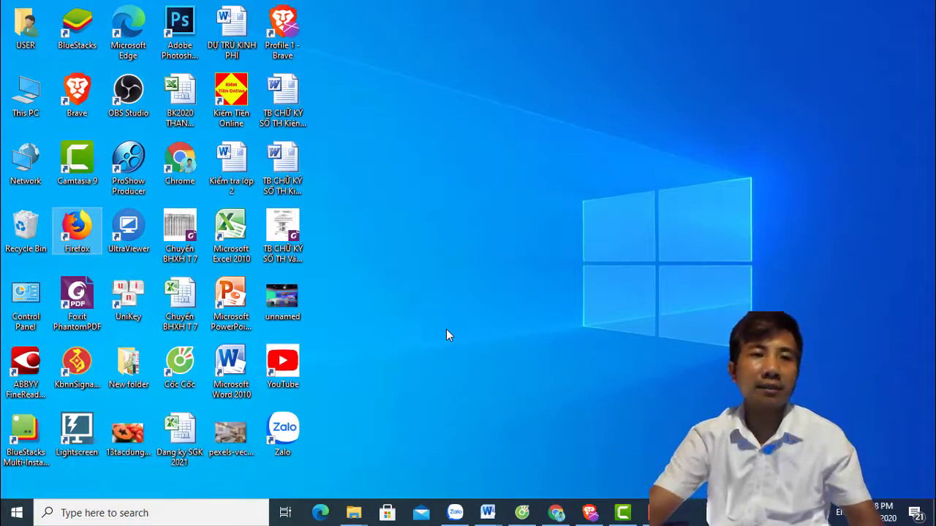
# Launch Firefox from the edited shortcut and rename the default profile to the first user's name.
pyautogui.doubleClick(81, 232)
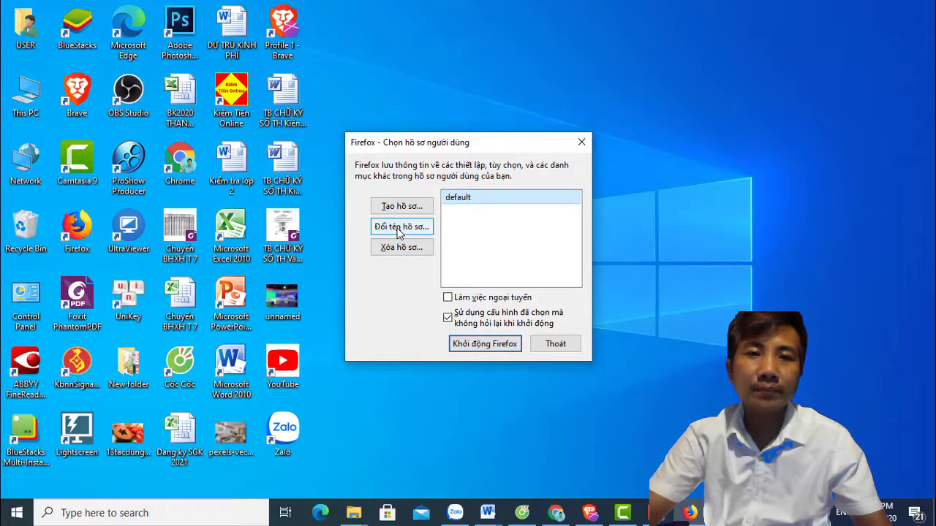
pyautogui.click(401, 227)
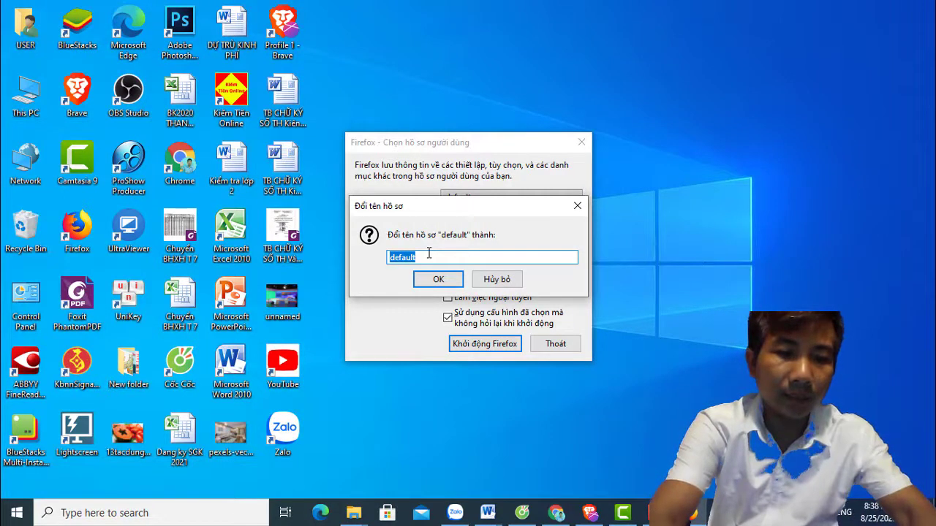
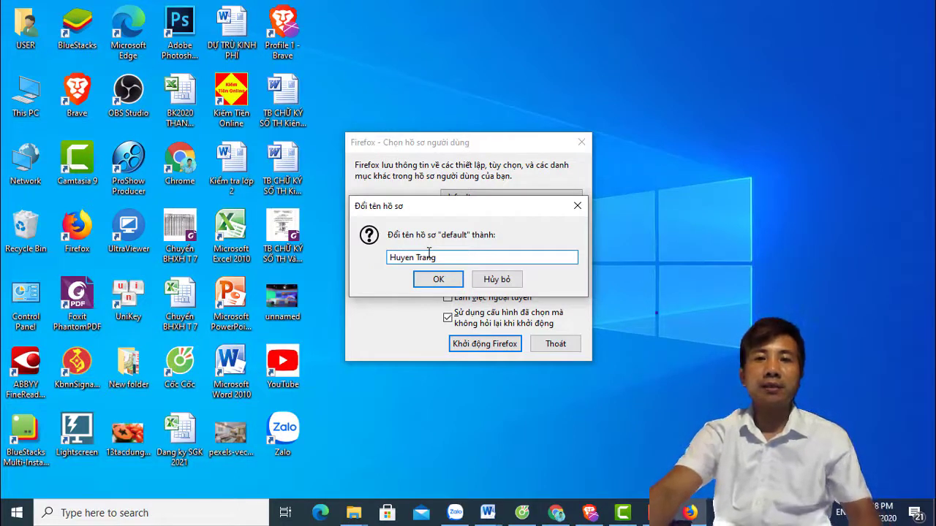
pyautogui.click(436, 282)
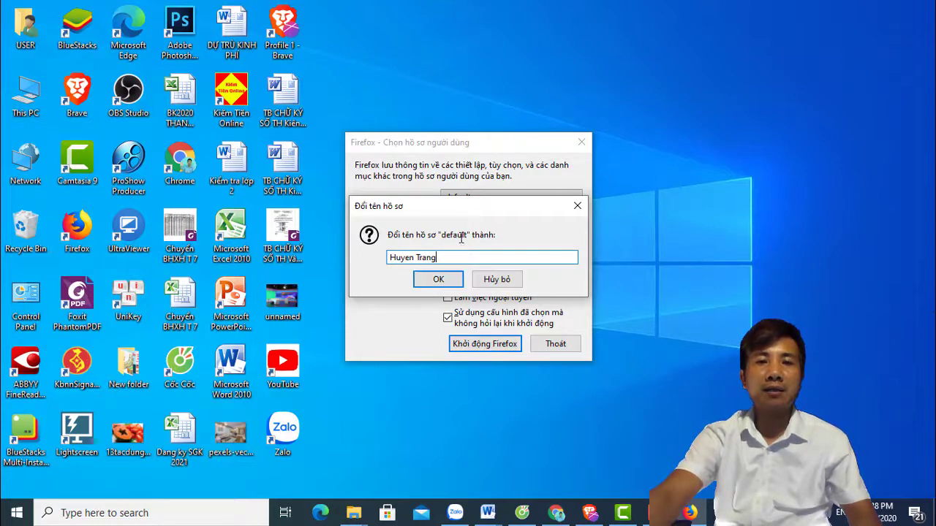
pyautogui.click(439, 281)
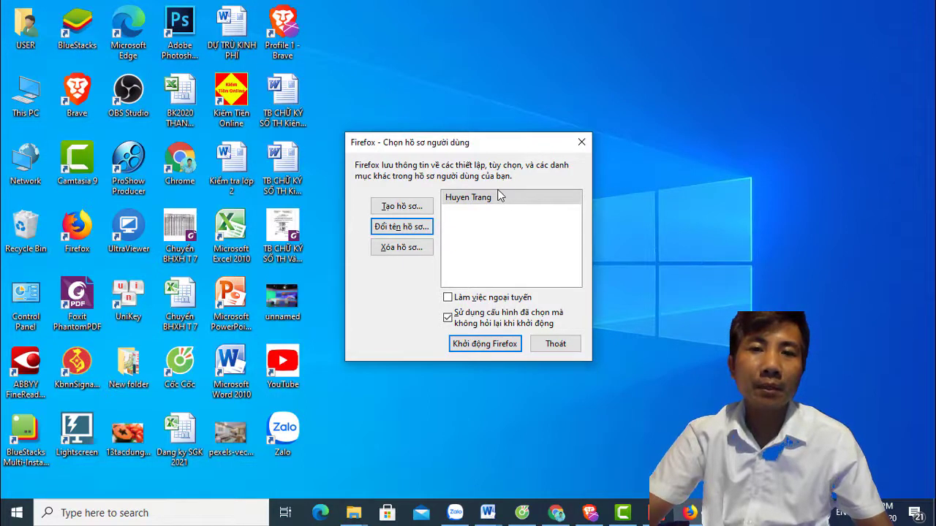
# Create a new profile named for the second user with the Create Profile wizard.
pyautogui.click(402, 210)
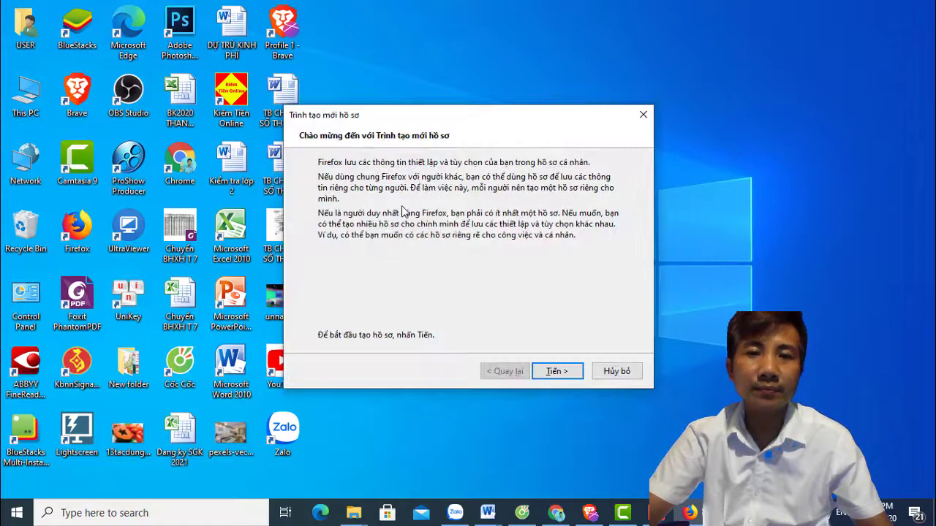
pyautogui.click(556, 371)
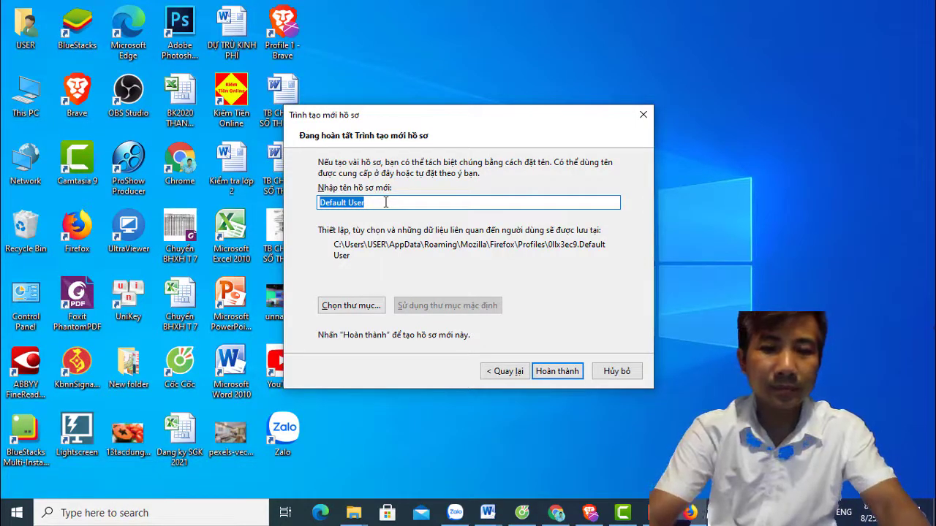
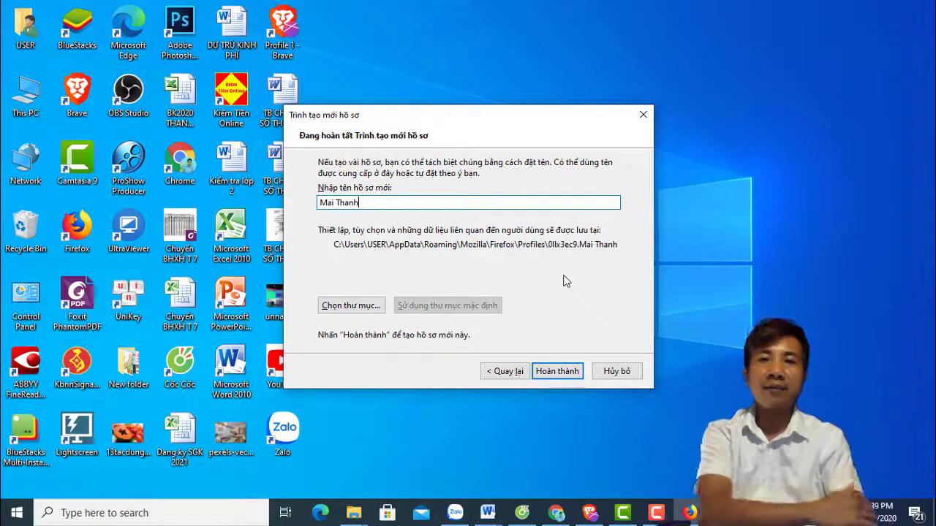
pyautogui.click(557, 372)
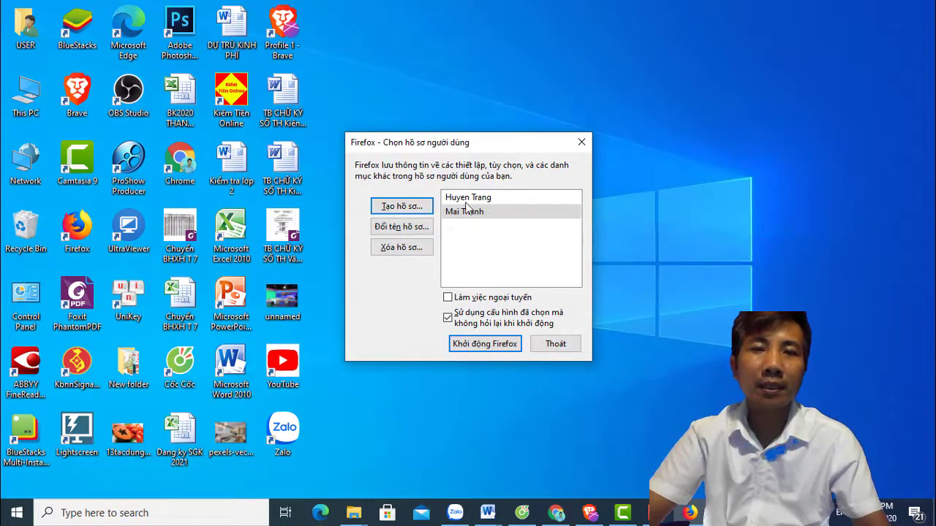
# Create a third profile named for the third user.
pyautogui.click(396, 209)
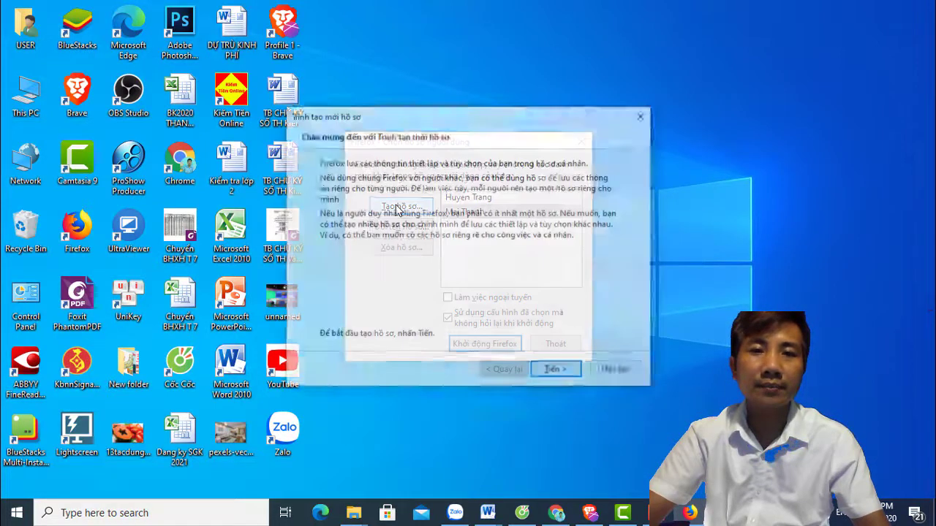
pyautogui.click(555, 372)
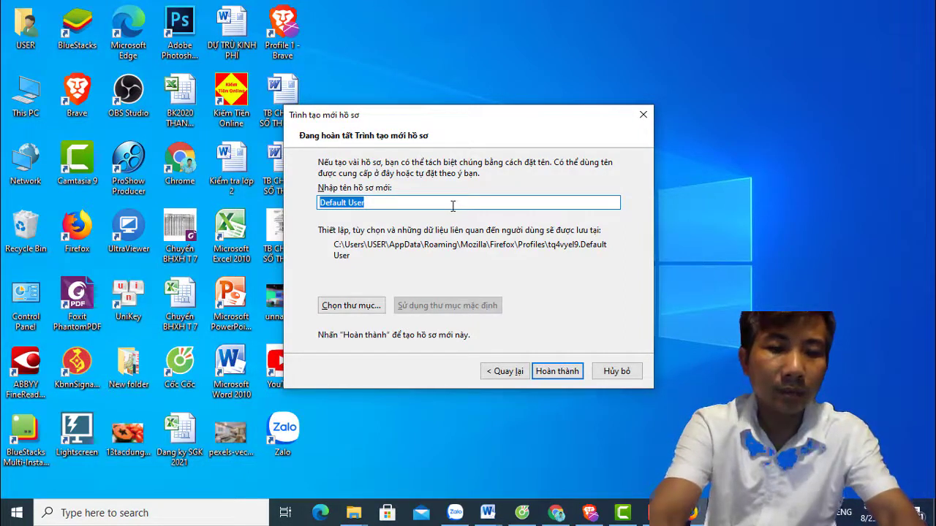
pyautogui.write('Diem')
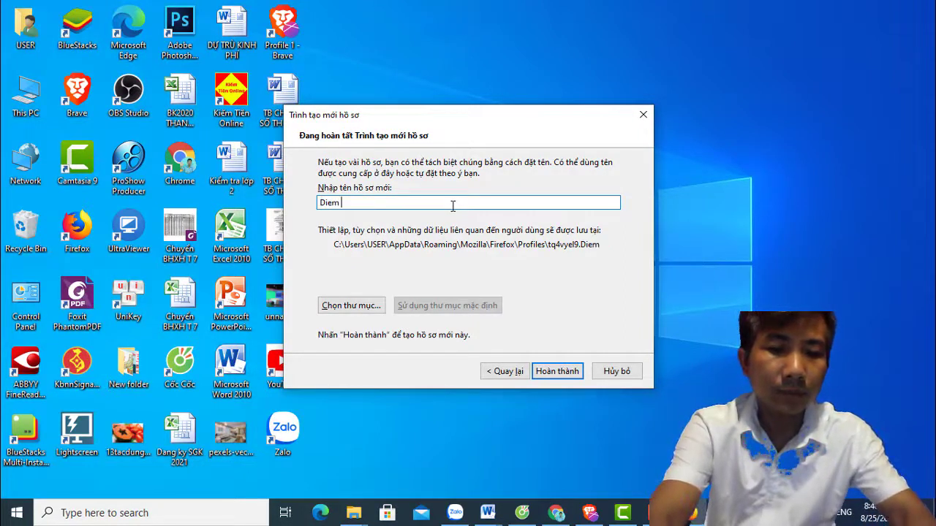
pyautogui.write(' My')
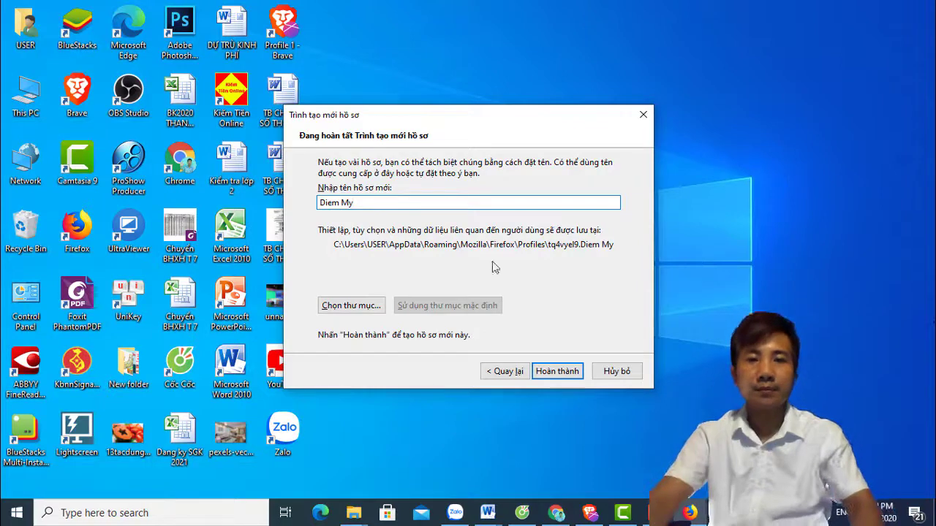
pyautogui.click(554, 372)
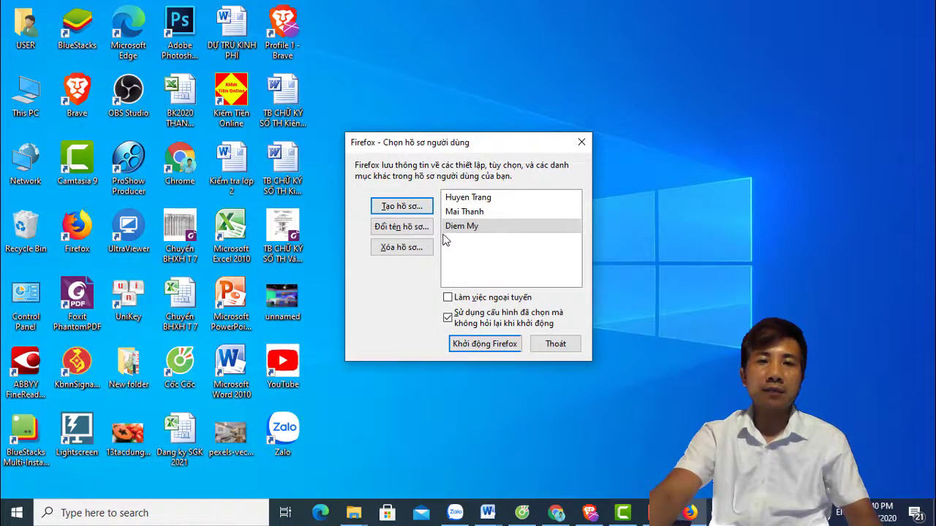
# Create an extra profile with the wizard's default name 'Default User'.
pyautogui.click(415, 208)
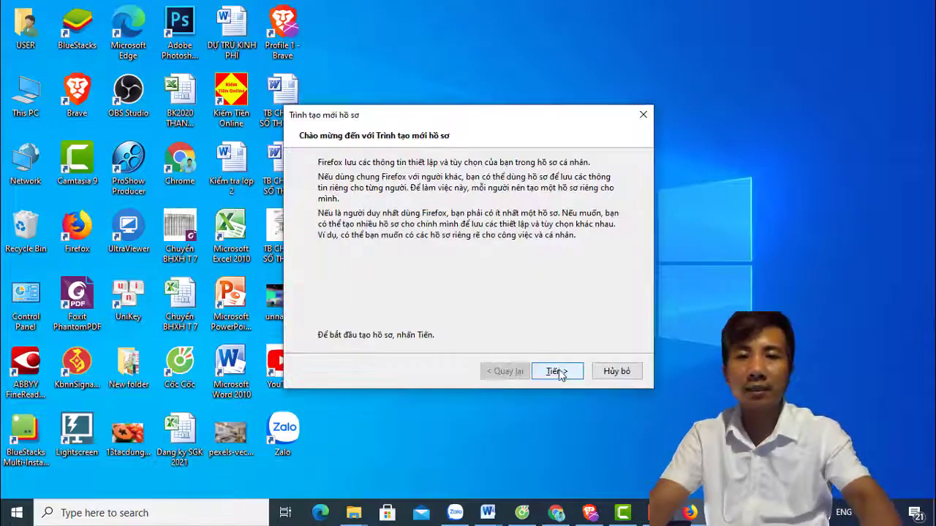
pyautogui.click(556, 371)
pyautogui.click(557, 371)
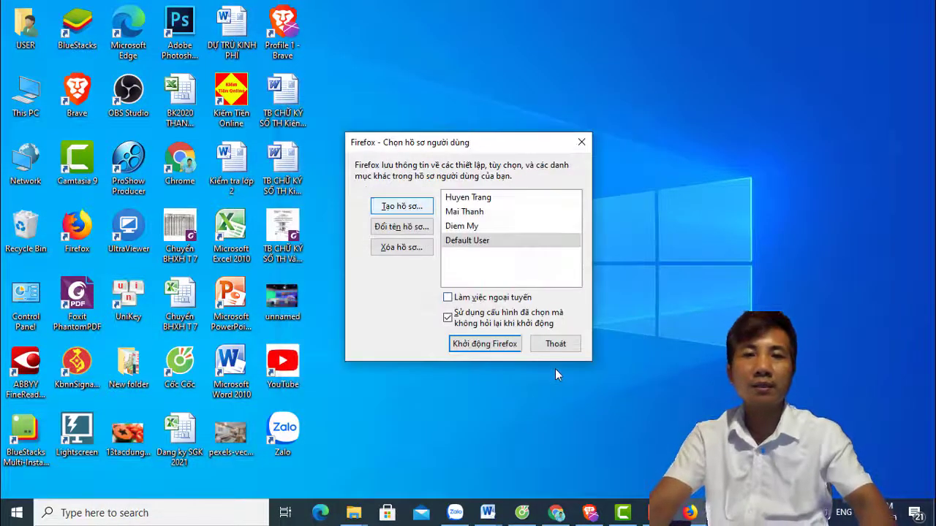
# Delete the Default User profile together with its files.
pyautogui.click(497, 226)
pyautogui.click(498, 212)
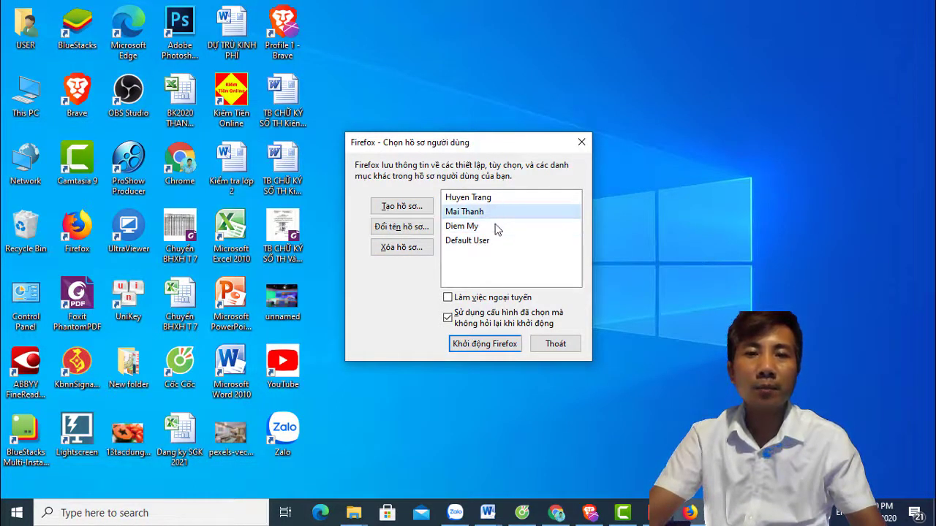
pyautogui.click(497, 227)
pyautogui.click(497, 243)
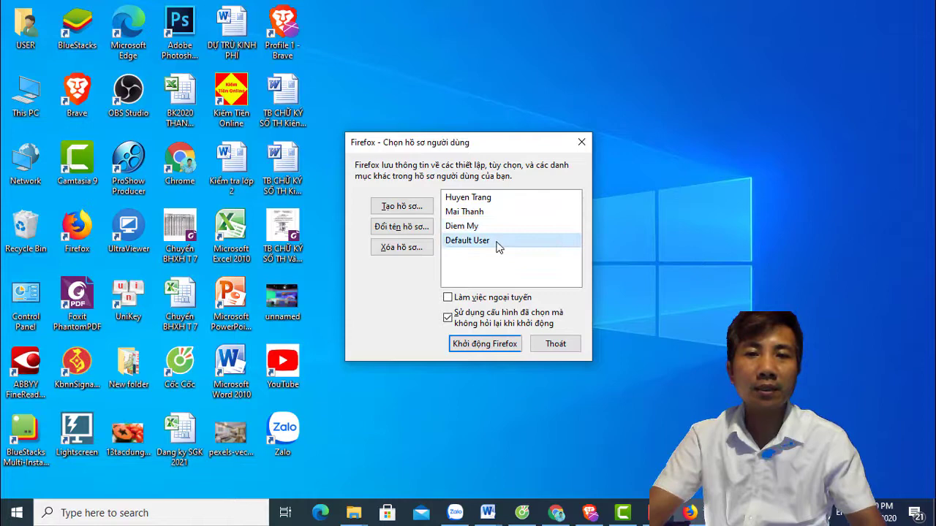
pyautogui.click(398, 249)
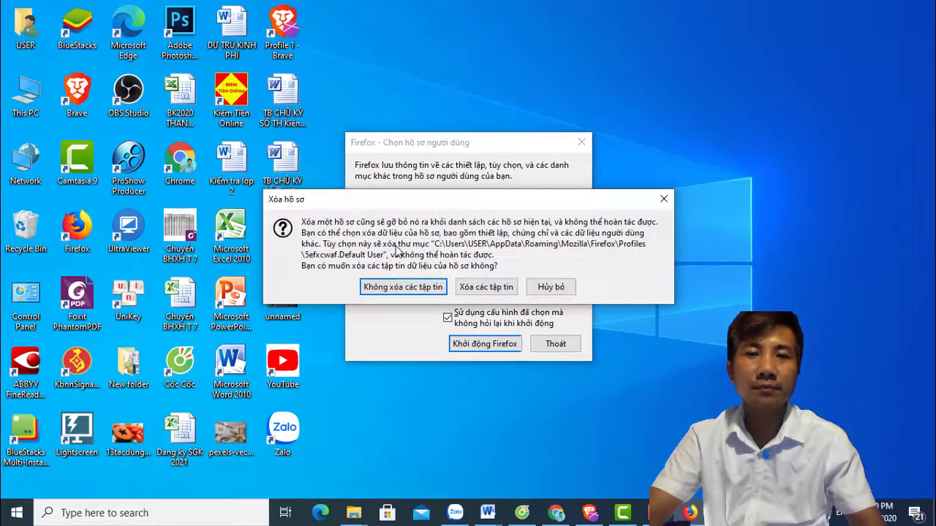
pyautogui.click(486, 287)
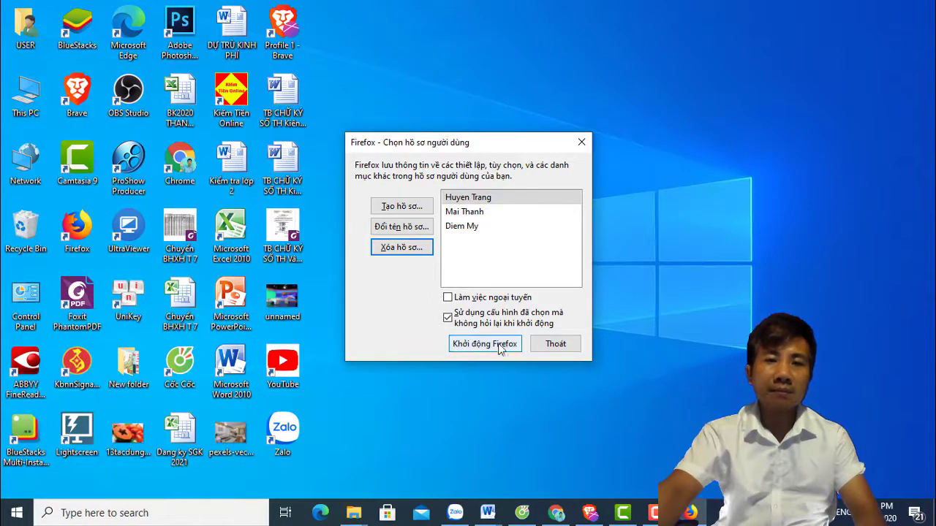
# Select the first user's profile in the chooser and start Firefox with it.
pyautogui.click(481, 214)
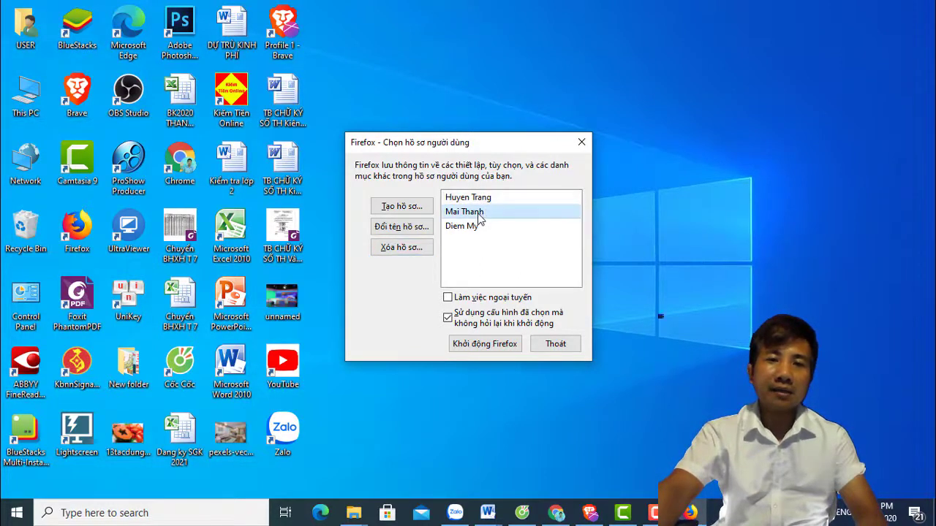
pyautogui.click(476, 231)
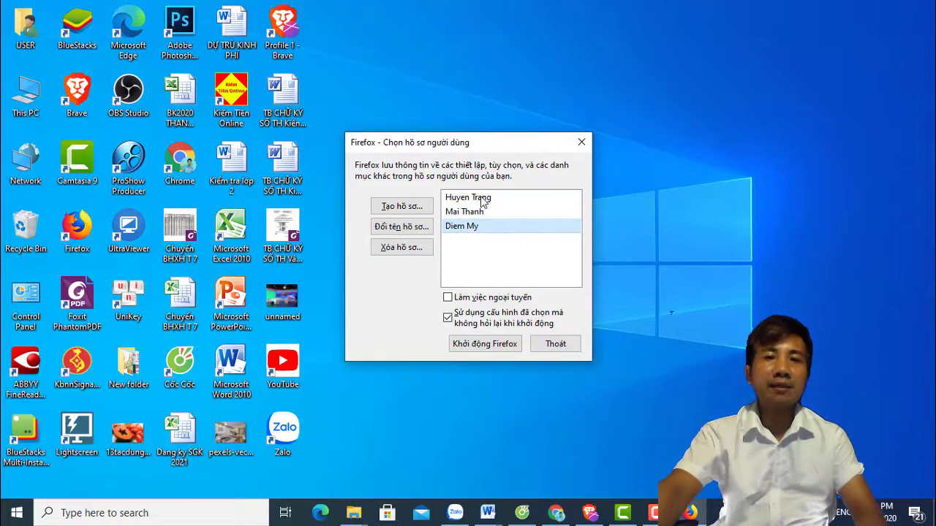
pyautogui.click(482, 202)
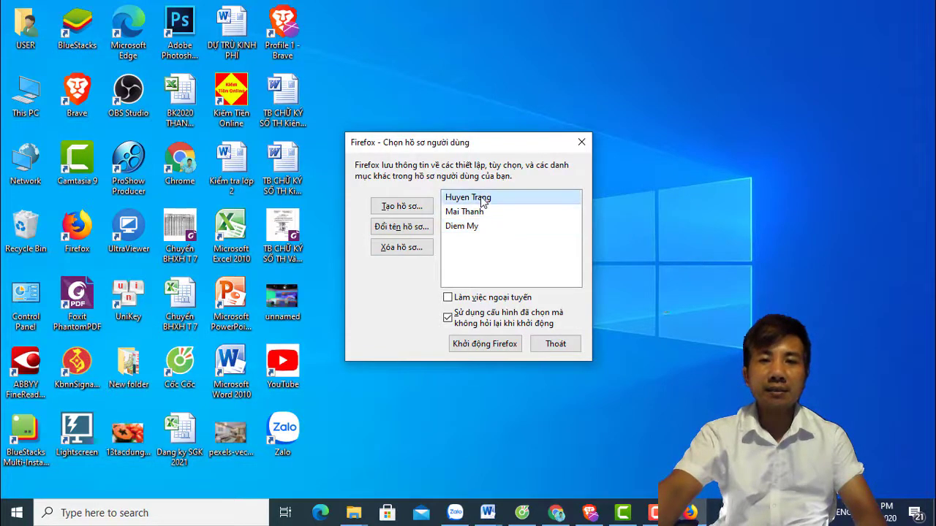
pyautogui.click(495, 352)
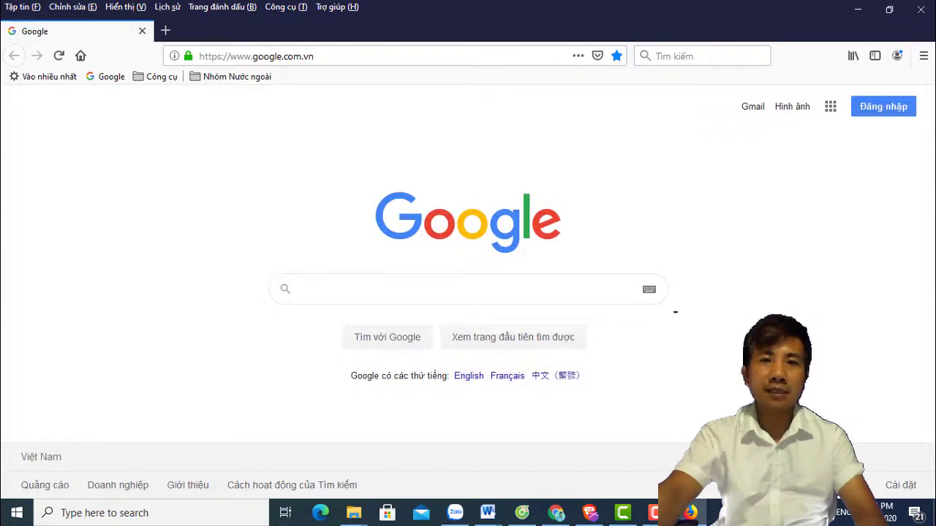
# Load the signed-in facebook.com home page via address-bar autocomplete, then minimize the browser.
pyautogui.click(315, 60)
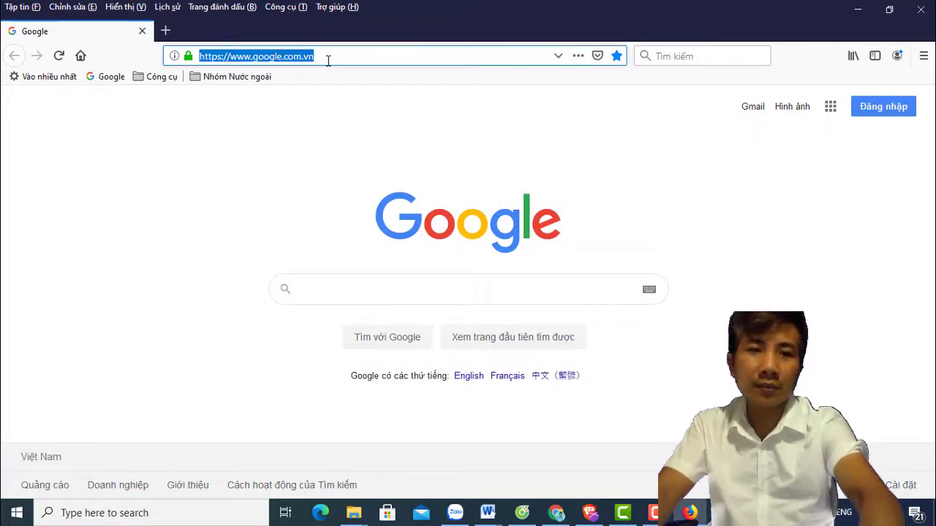
pyautogui.write('facebook')
pyautogui.click(335, 84)
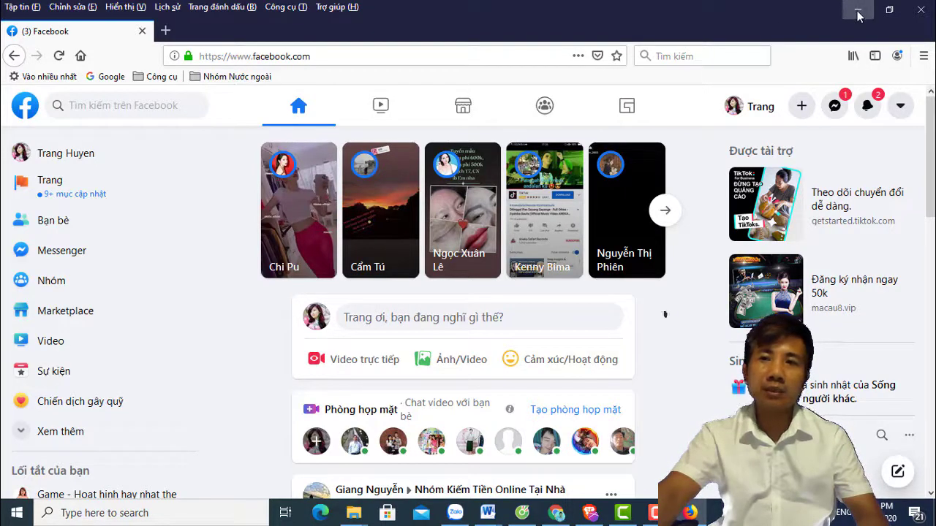
pyautogui.click(858, 12)
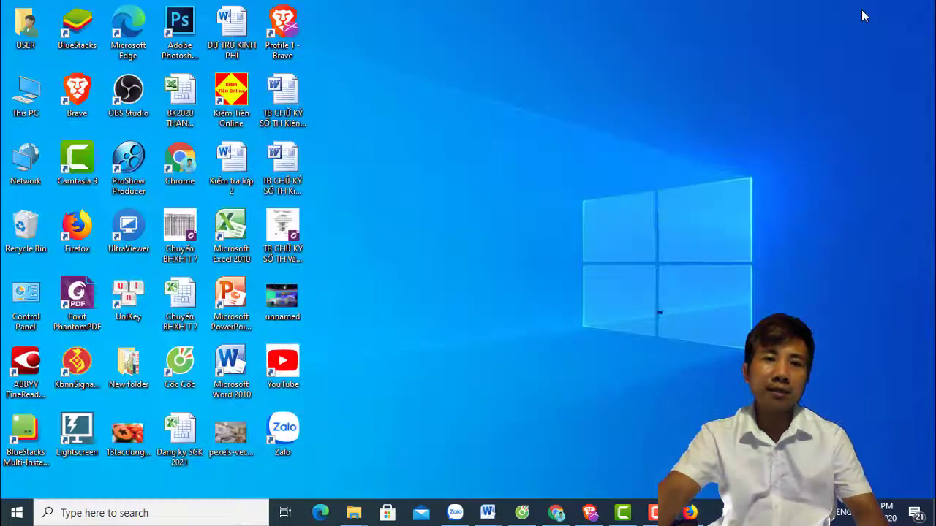
# Launch Firefox from the desktop icon and start it under the second user's profile.
pyautogui.doubleClick(89, 233)
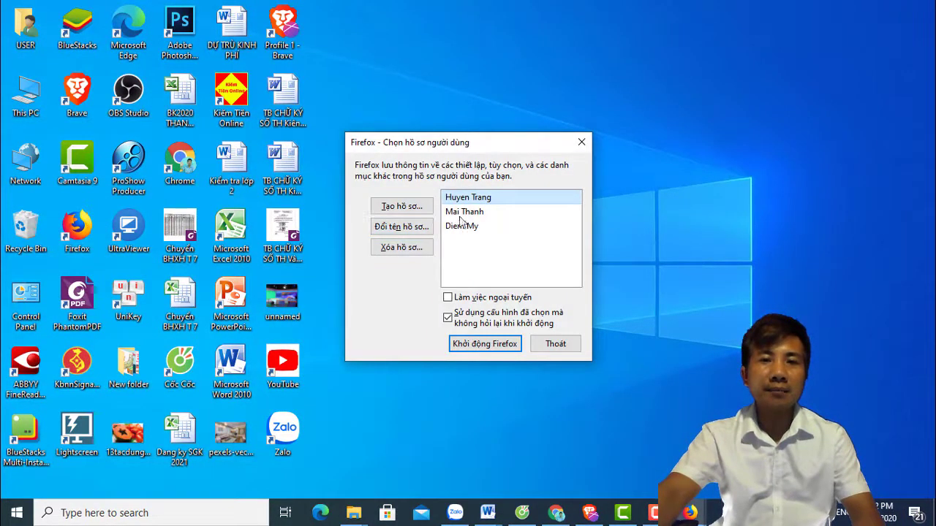
pyautogui.click(464, 212)
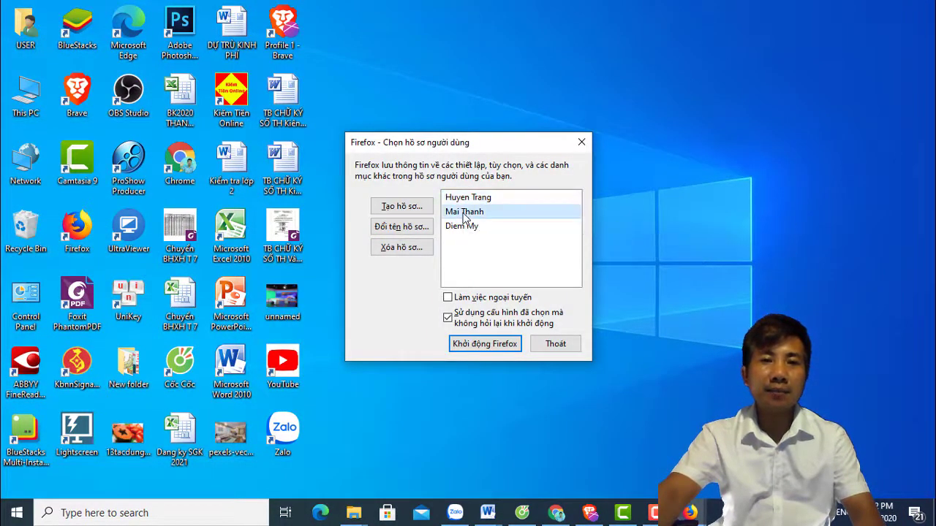
pyautogui.click(487, 345)
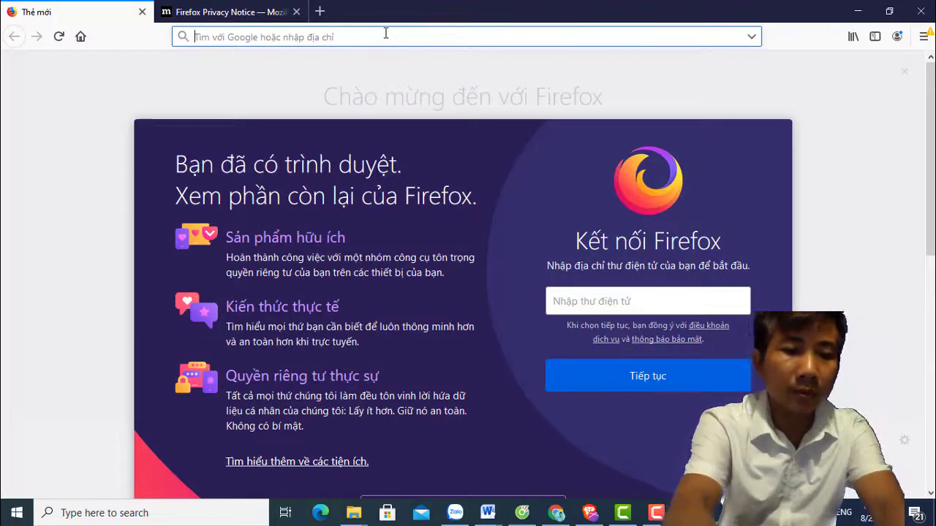
# Load facebook.com and begin typing the account's login e-mail into the Email field.
pyautogui.write('fa')
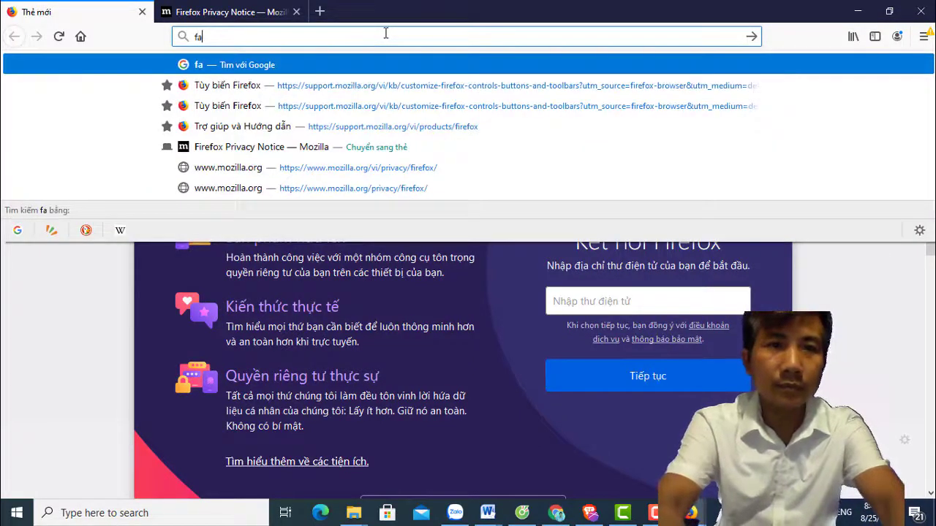
pyautogui.write('ceb')
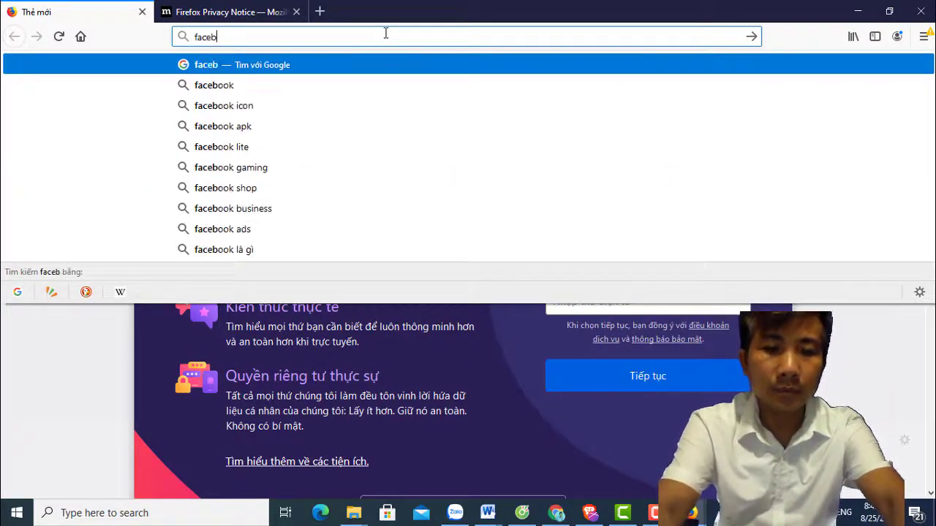
pyautogui.write('ook.c')
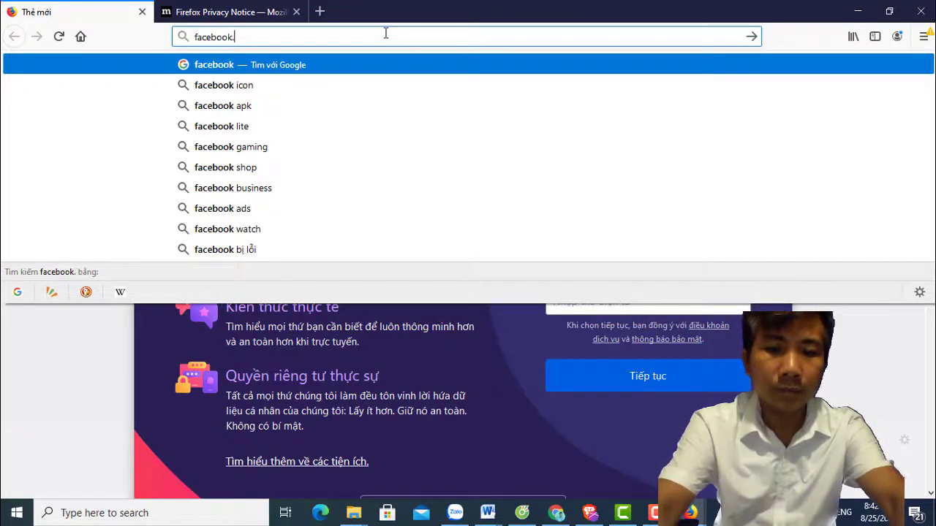
pyautogui.write('om')
pyautogui.press('Return')
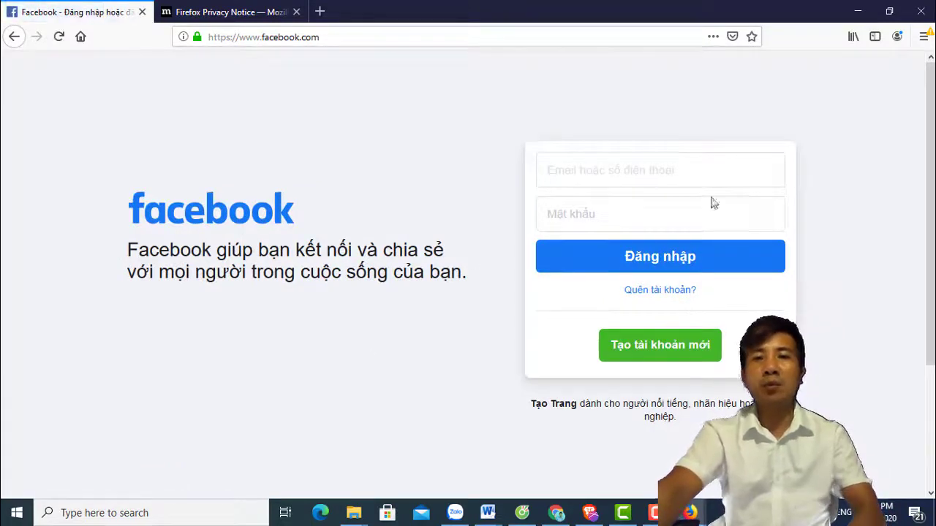
pyautogui.click(616, 167)
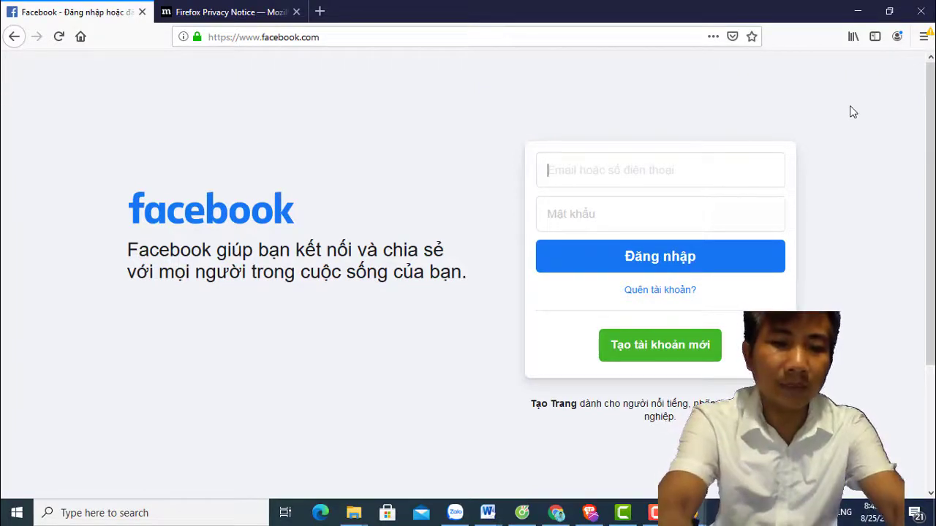
pyautogui.write('vtv')
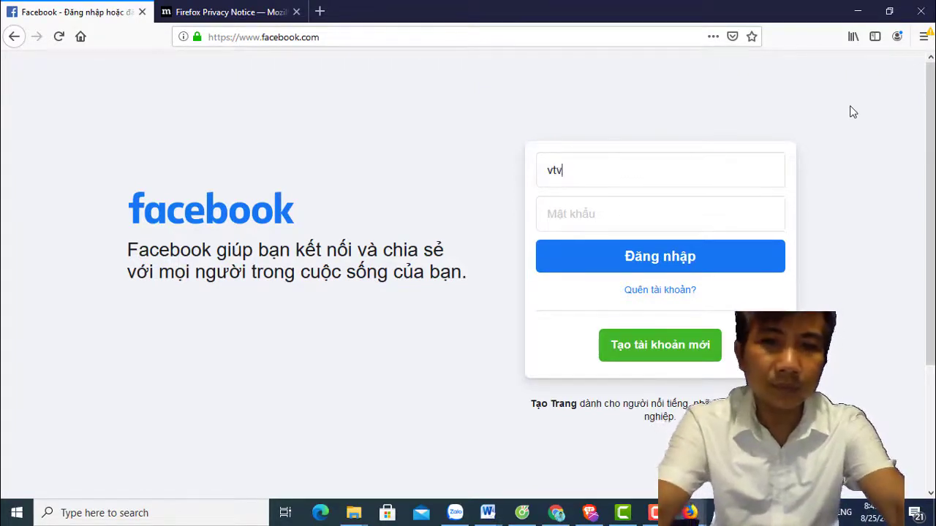
pyautogui.write('3vie')
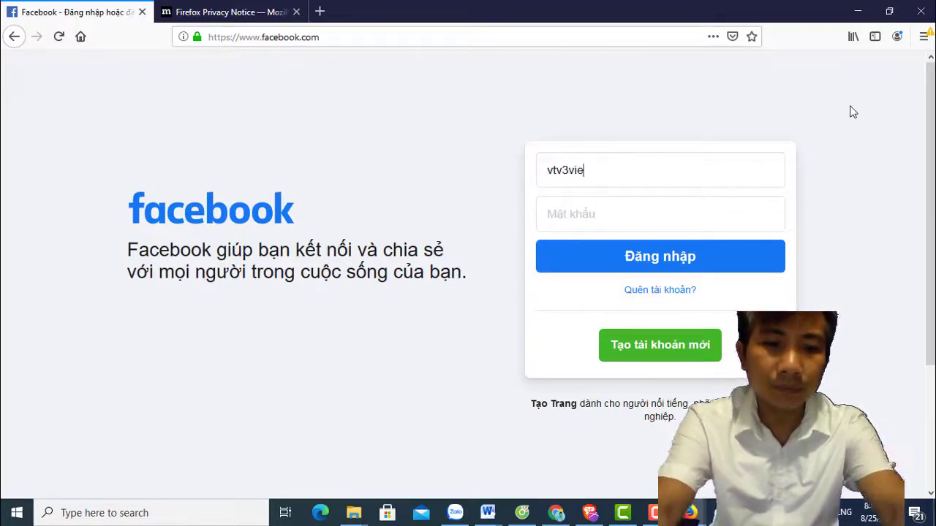